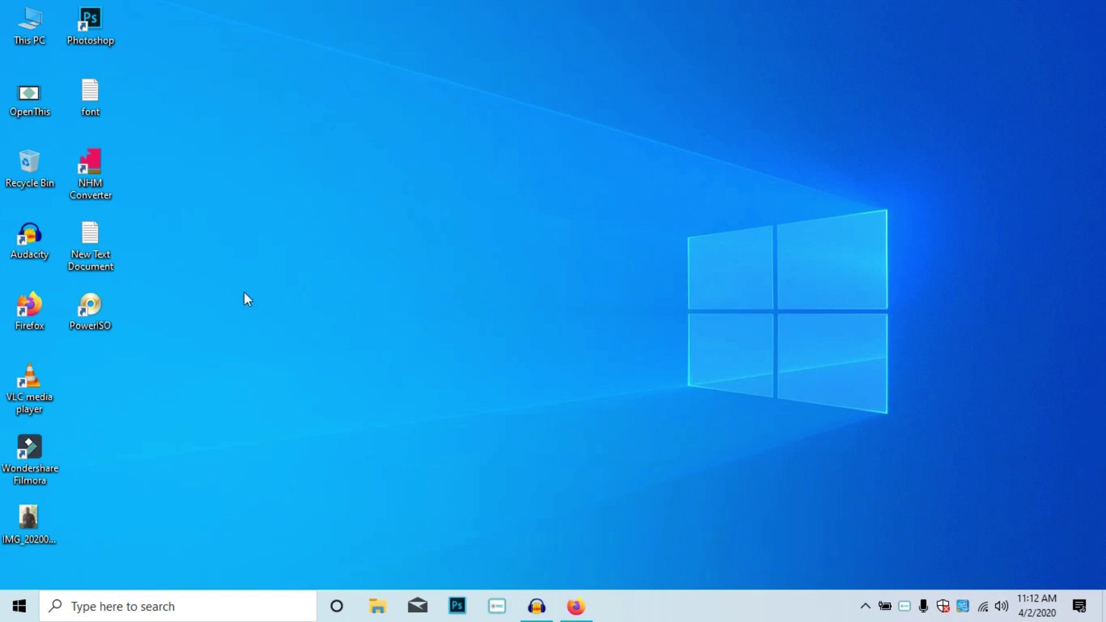
- Search Google in Firefox for 'poweriso' and open the official PowerISO website
{"action": "left_click", "coordinate": [583, 609]}
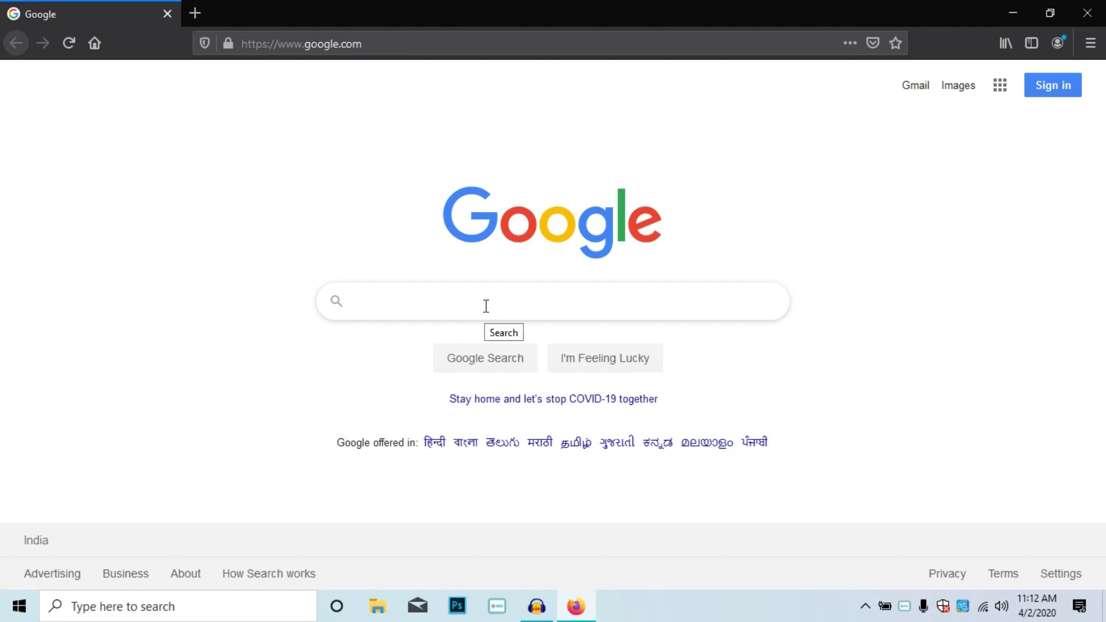
{"action": "type", "text": "po"}
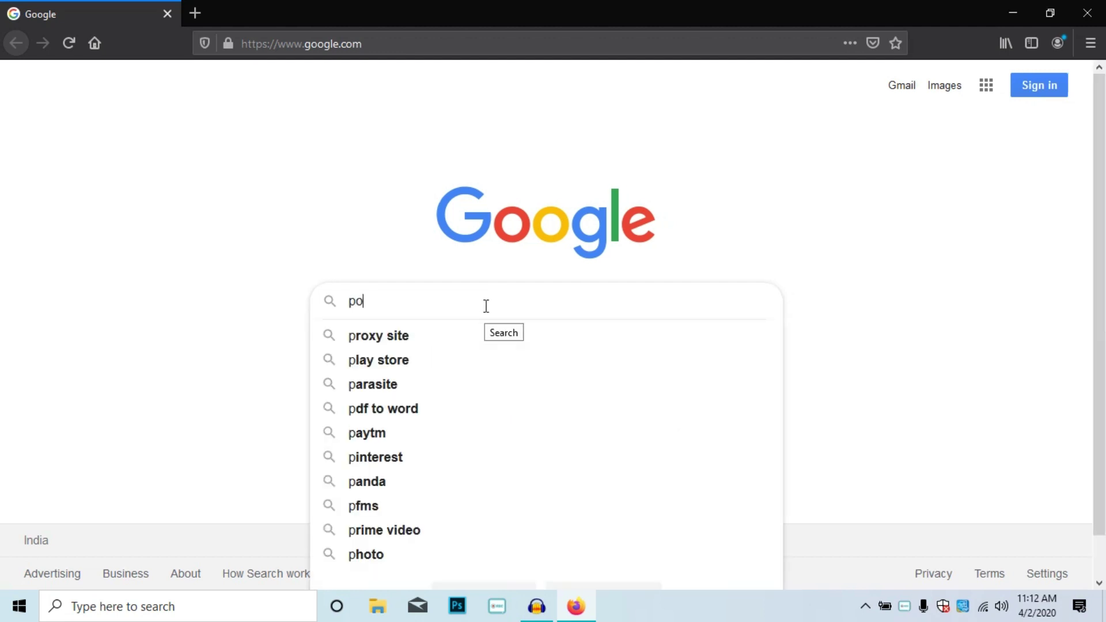
{"action": "type", "text": "weriso"}
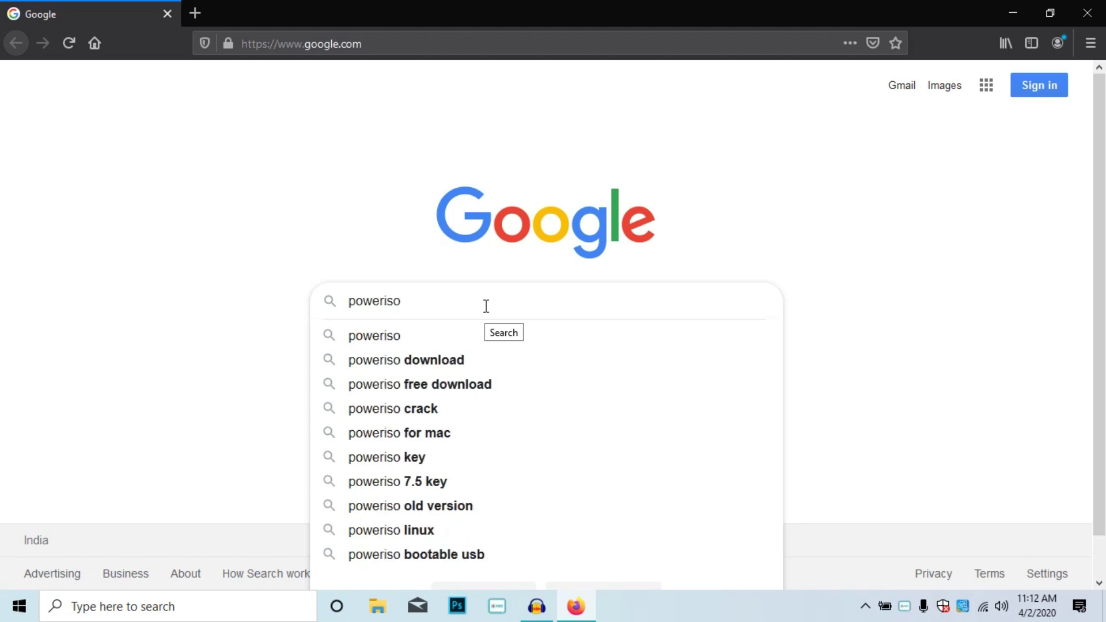
{"action": "key", "text": "Return"}
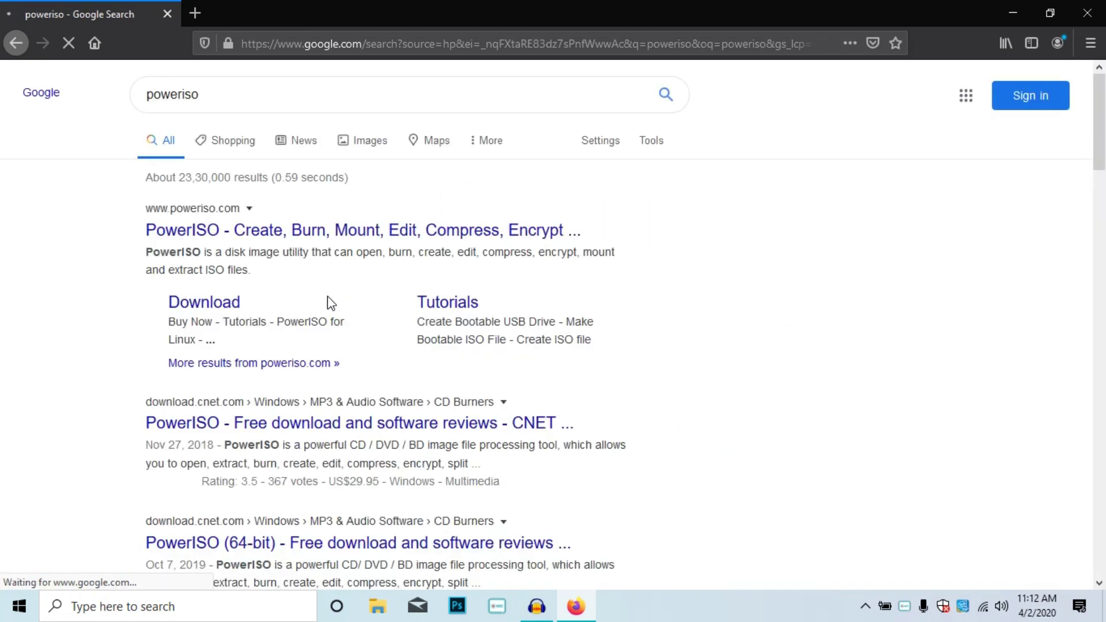
{"action": "left_click", "coordinate": [232, 212]}
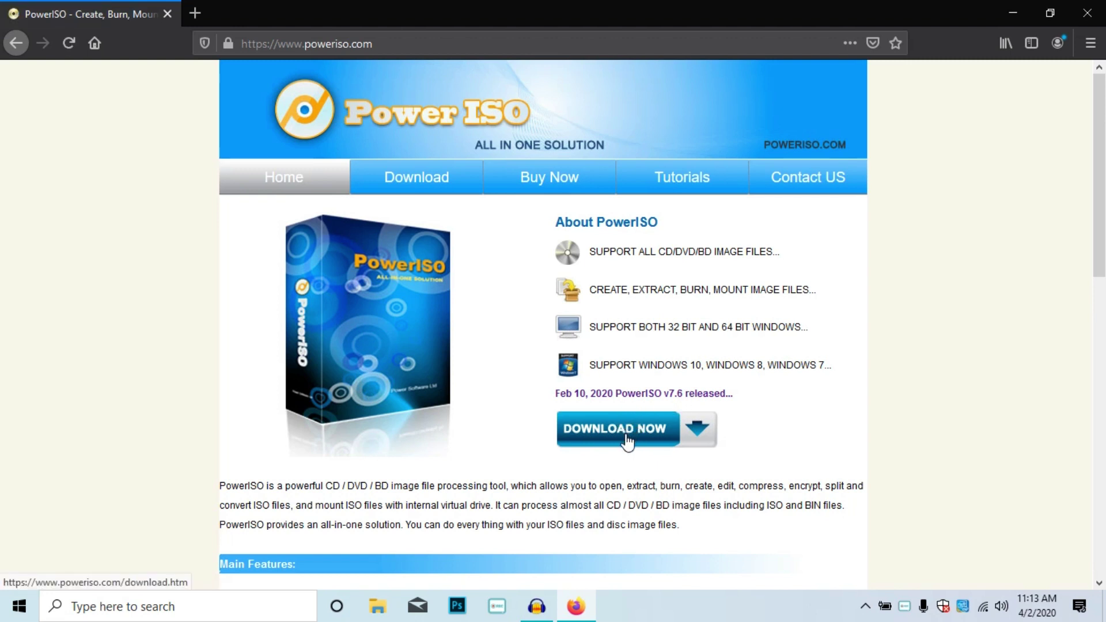
- Visit the PowerISO v7.6 download page, then minimize Firefox to the desktop
{"action": "left_click", "coordinate": [627, 441]}
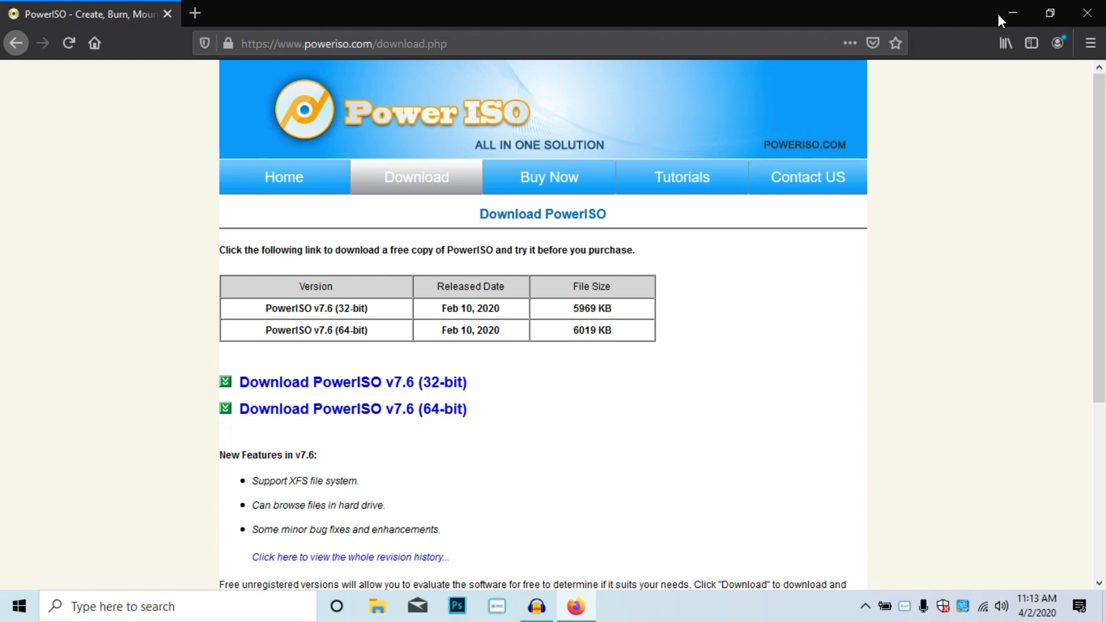
{"action": "left_click", "coordinate": [1014, 16]}
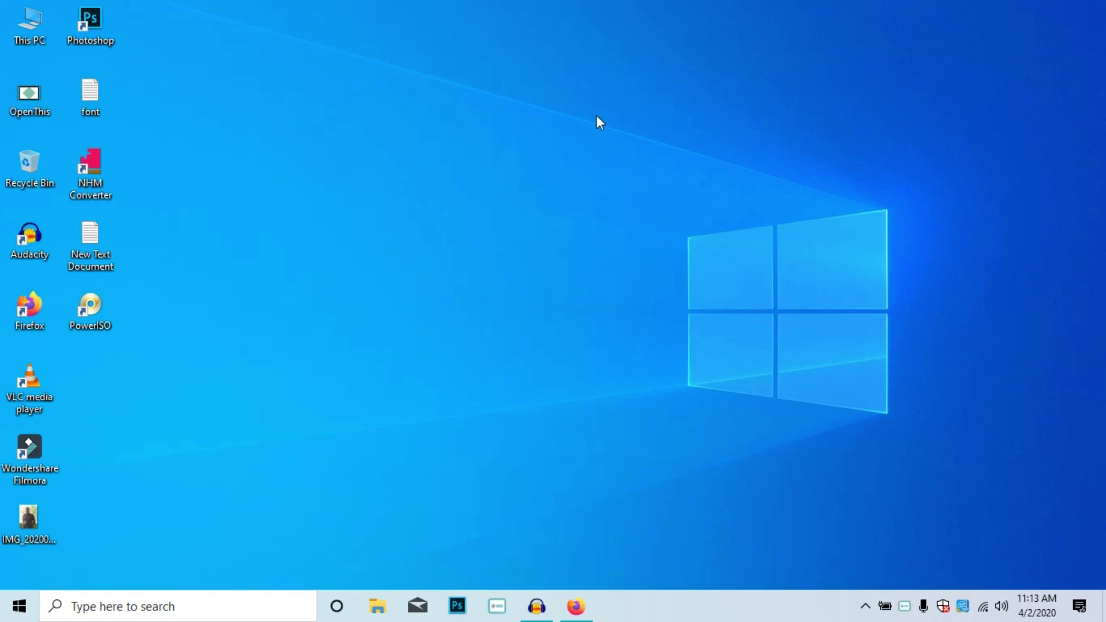
- Launch PowerISO from the desktop shortcut and continue past the trial notice unregistered
{"action": "double_click", "coordinate": [97, 304]}
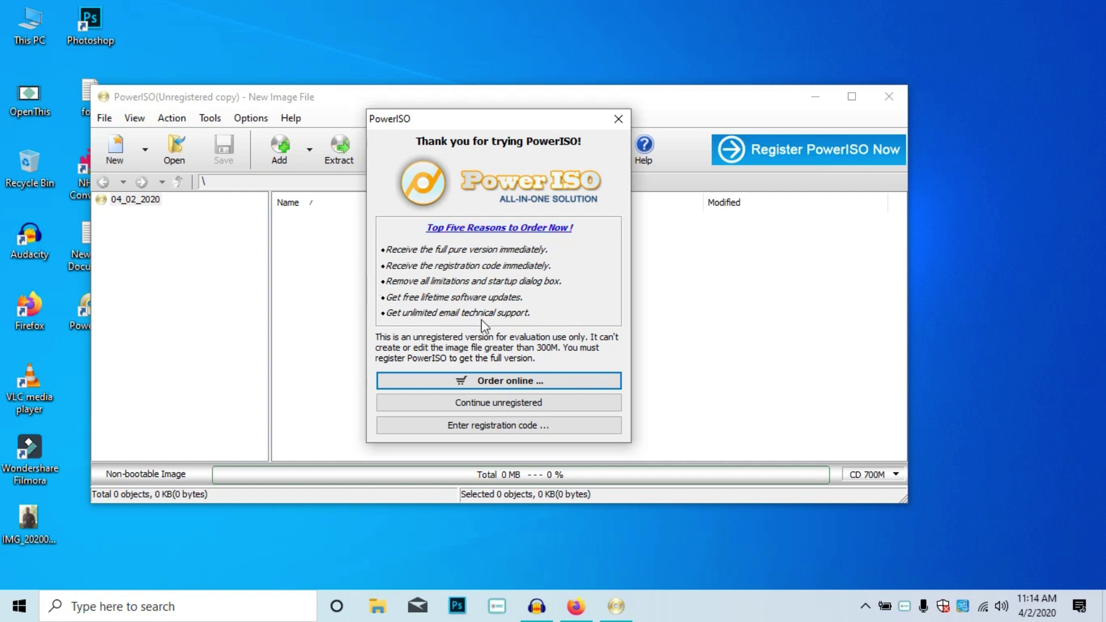
{"action": "left_click", "coordinate": [491, 406]}
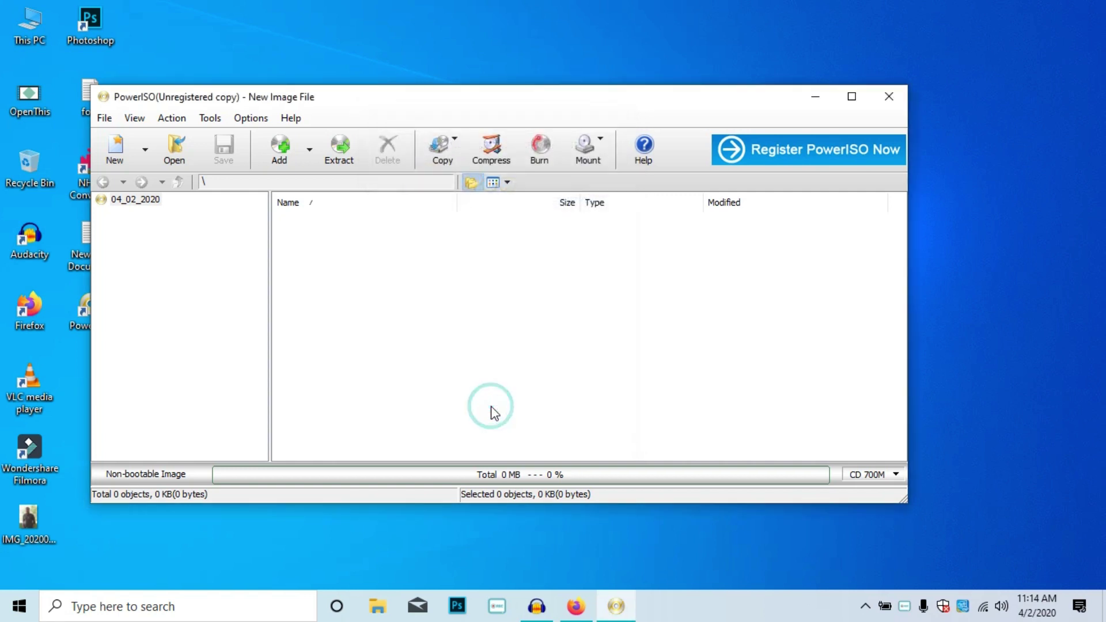
- Check This PC for the empty 14.4 GB AIO_GRMCULF (H:) drive, then hide Explorer
{"action": "left_click", "coordinate": [814, 98]}
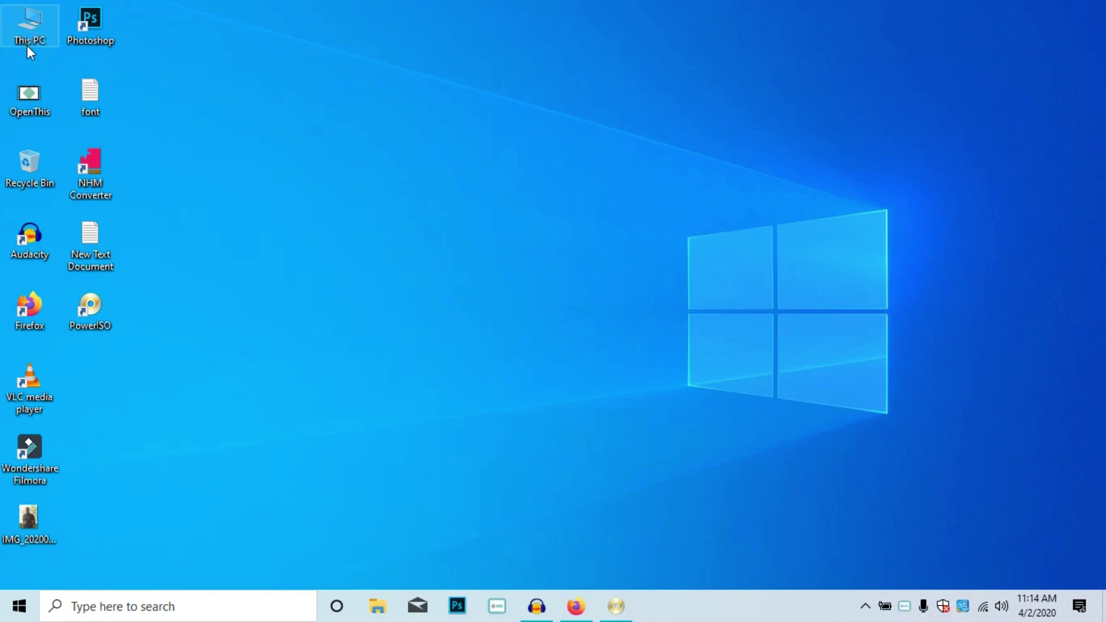
{"action": "double_click", "coordinate": [26, 46]}
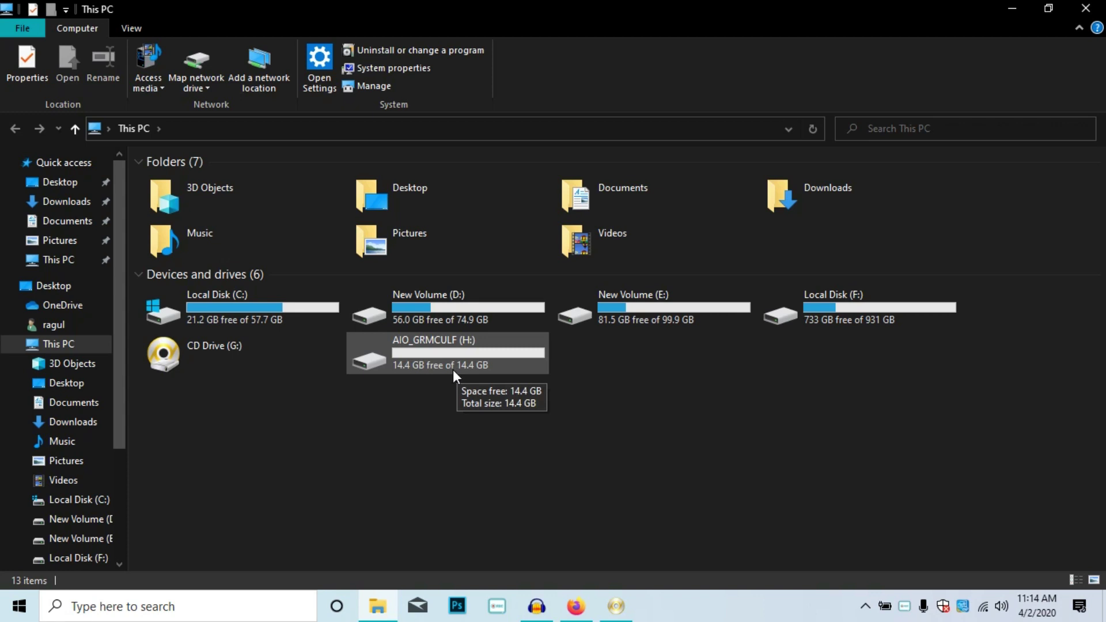
{"action": "left_click", "coordinate": [1010, 8]}
- Start Tools > Create bootable USB drive, rerunning PowerISO as administrator and continuing unregistered
{"action": "left_click", "coordinate": [616, 606]}
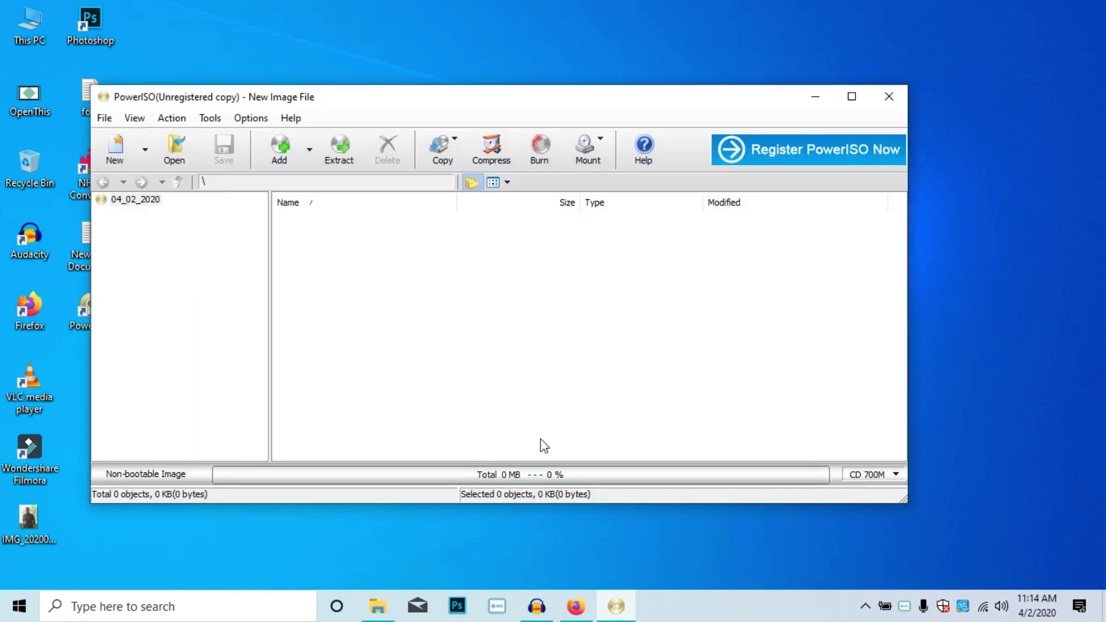
{"action": "left_click", "coordinate": [211, 118]}
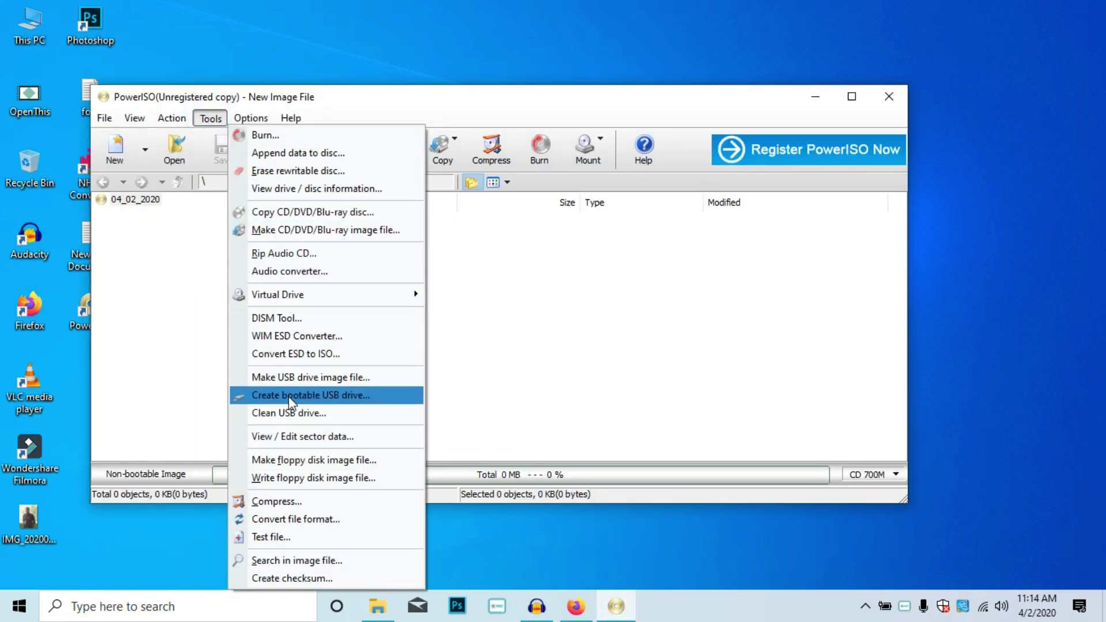
{"action": "left_click", "coordinate": [353, 397]}
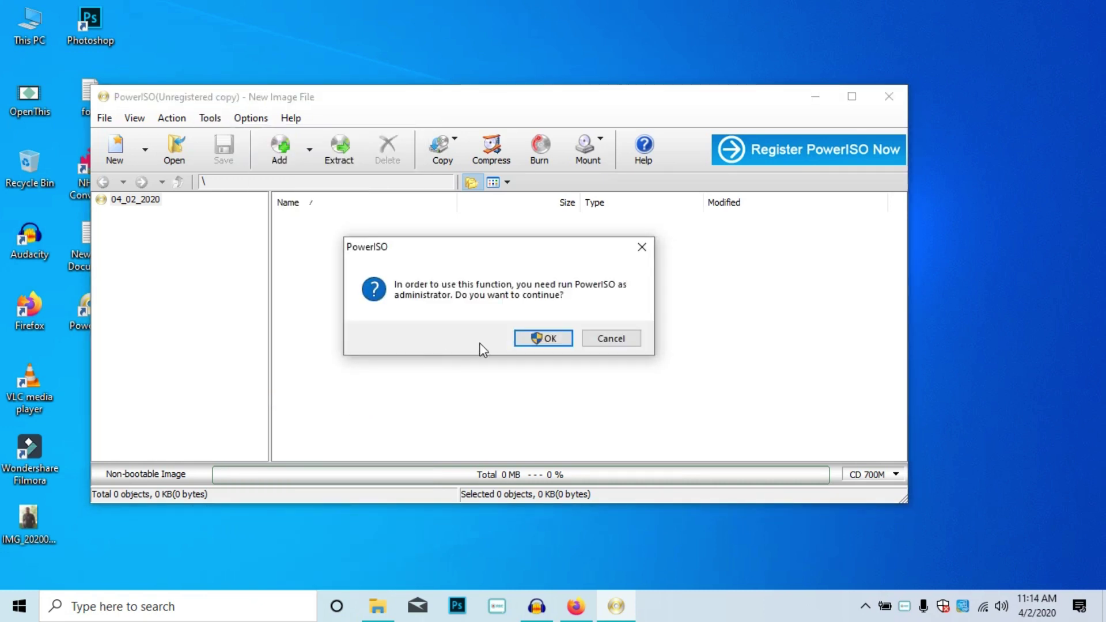
{"action": "left_click", "coordinate": [543, 339]}
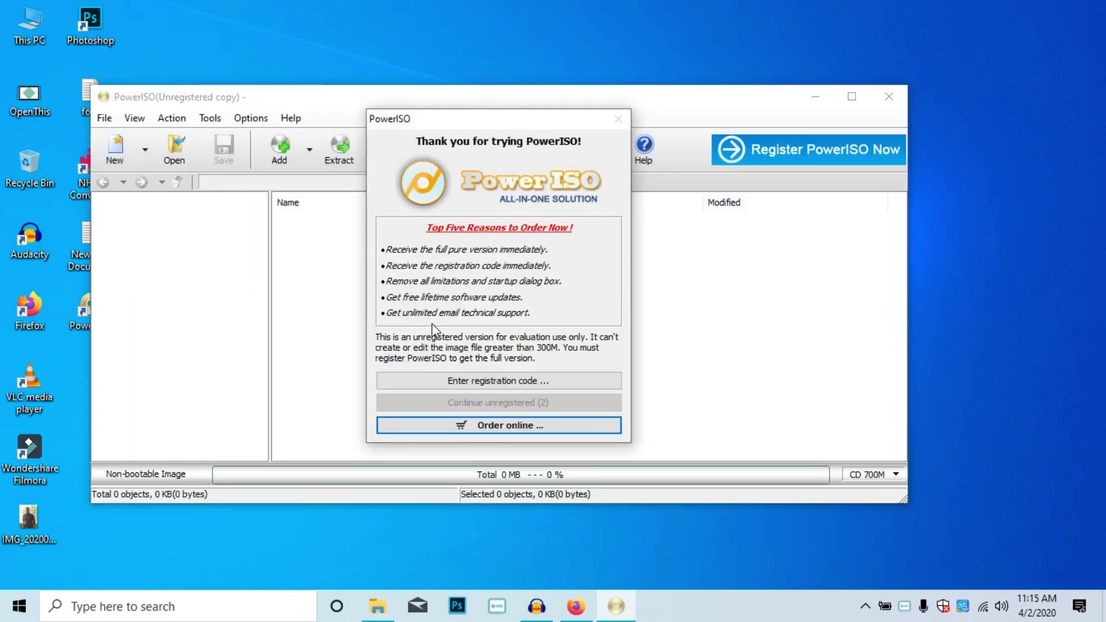
{"action": "left_click", "coordinate": [485, 407]}
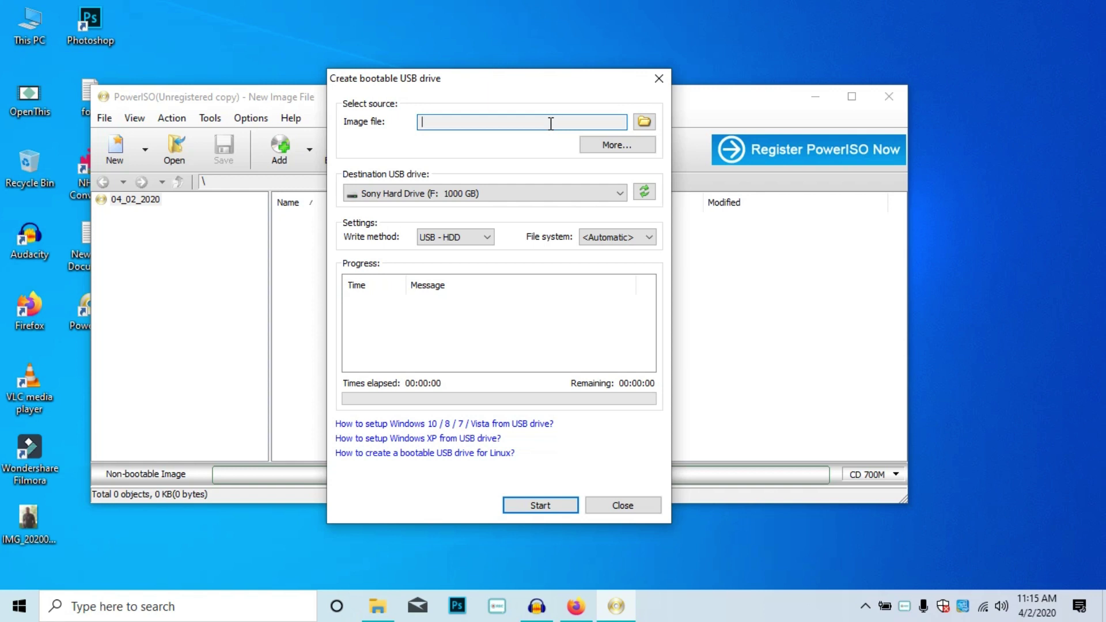
- Load Win10_1809Oct_English_x64(1).iso from the os folder on New Volume (D:) as the source image
{"action": "left_click", "coordinate": [644, 122]}
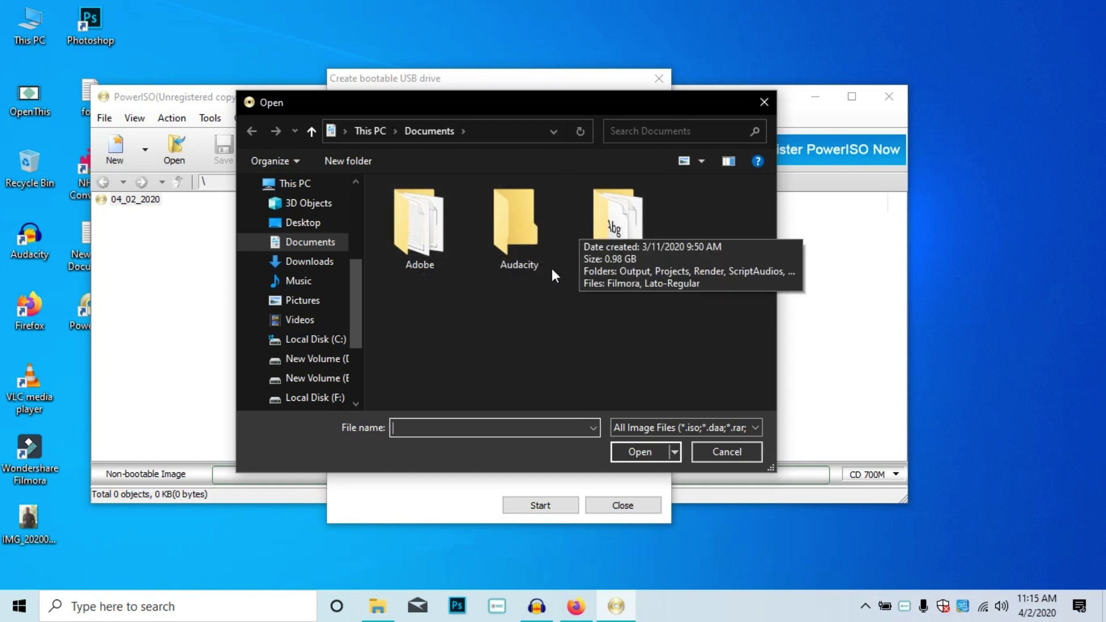
{"action": "left_click", "coordinate": [322, 360]}
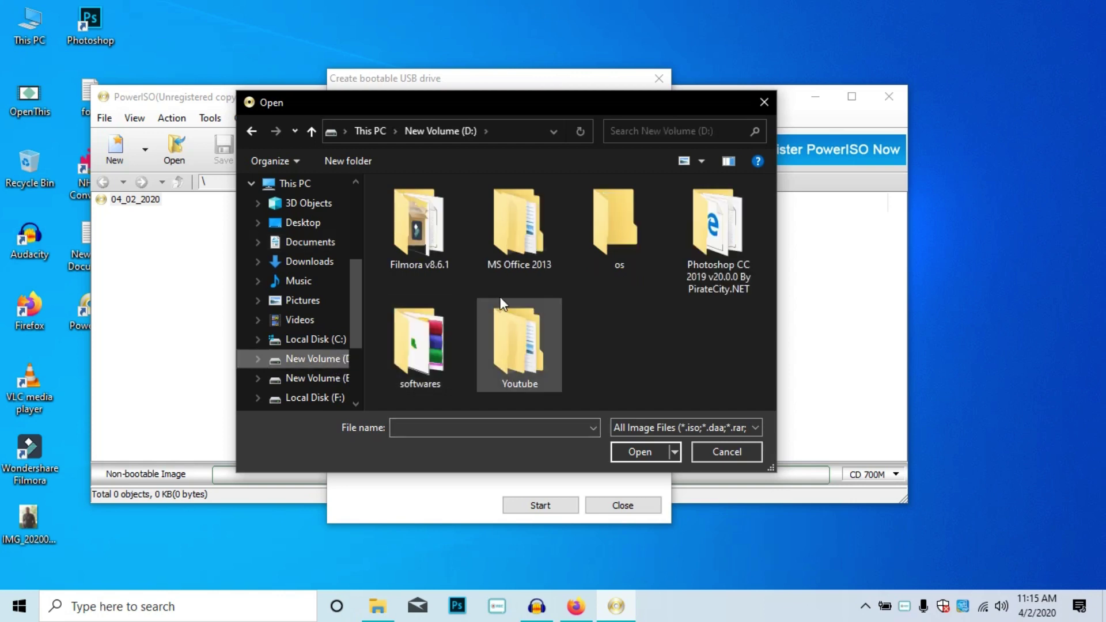
{"action": "double_click", "coordinate": [614, 229]}
{"action": "left_click", "coordinate": [514, 210]}
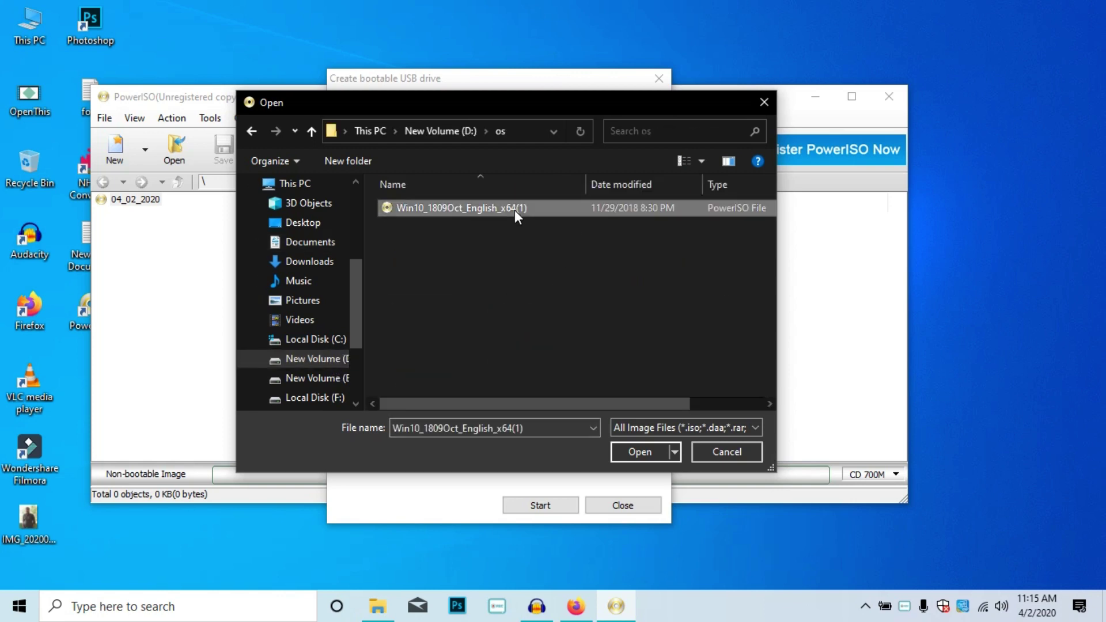
{"action": "left_click", "coordinate": [644, 451]}
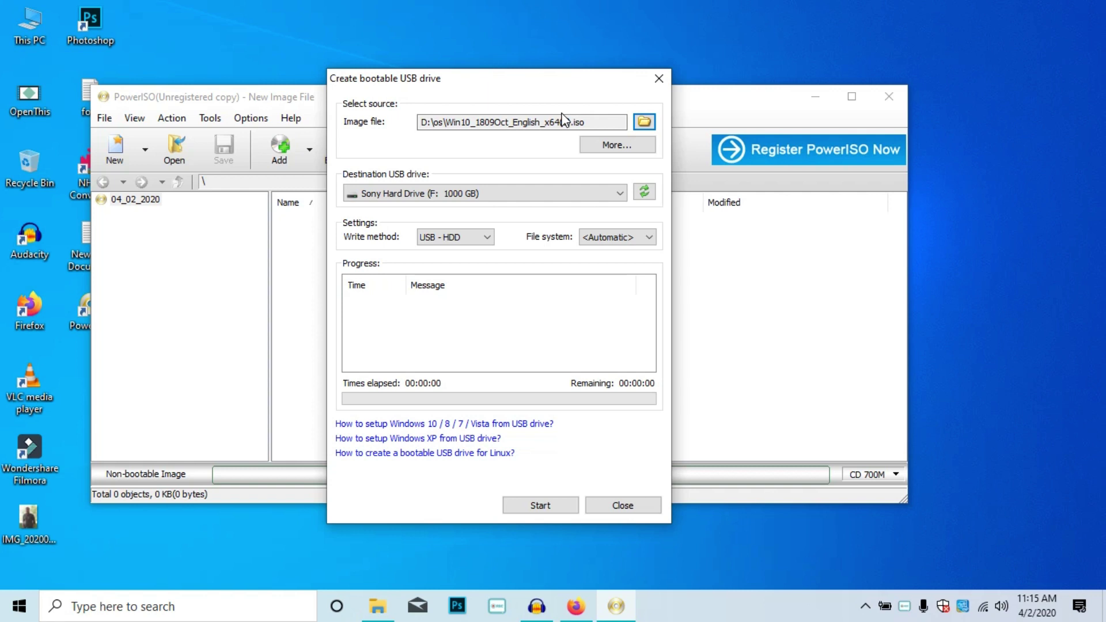
{"action": "left_click", "coordinate": [457, 195]}
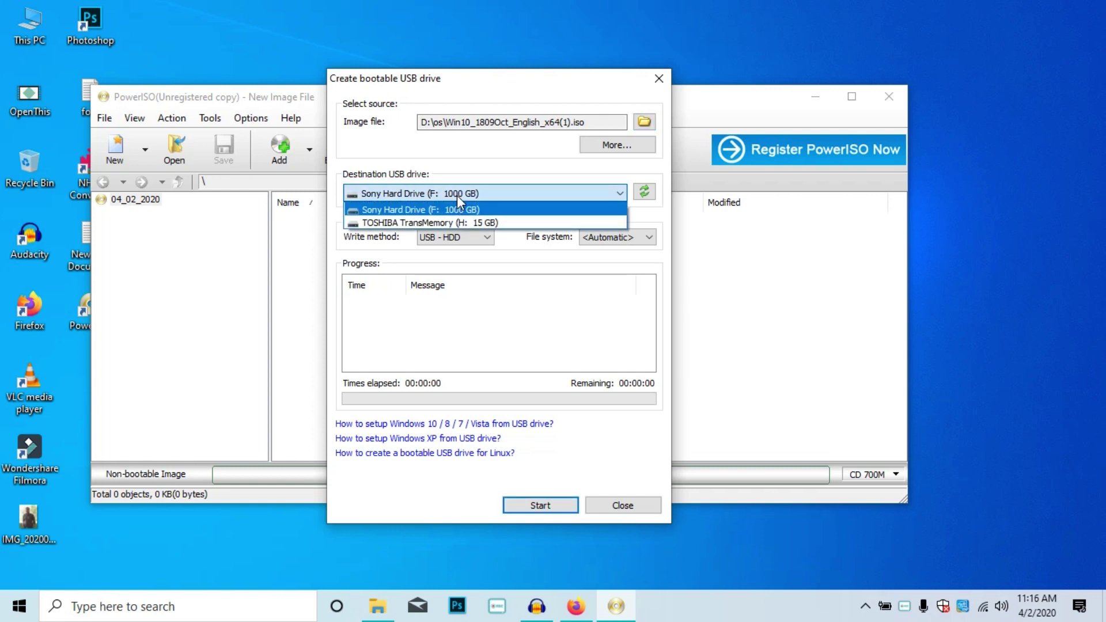
- Select TOSHIBA TransMemory (H: 15 GB) as the destination drive and start writing
{"action": "left_click", "coordinate": [450, 223]}
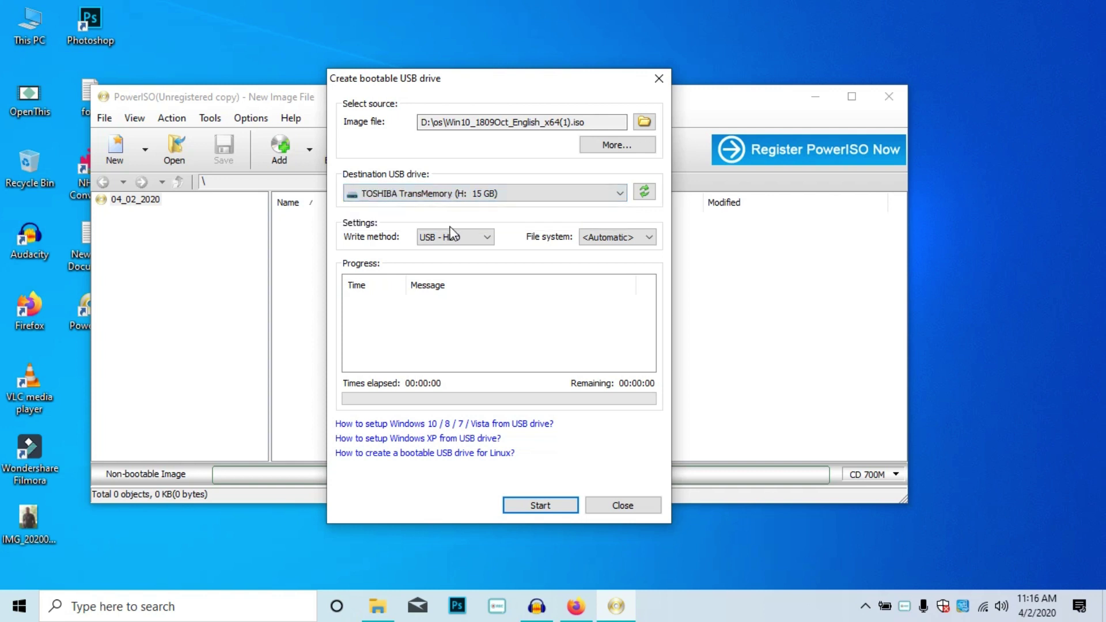
{"action": "left_click", "coordinate": [447, 193]}
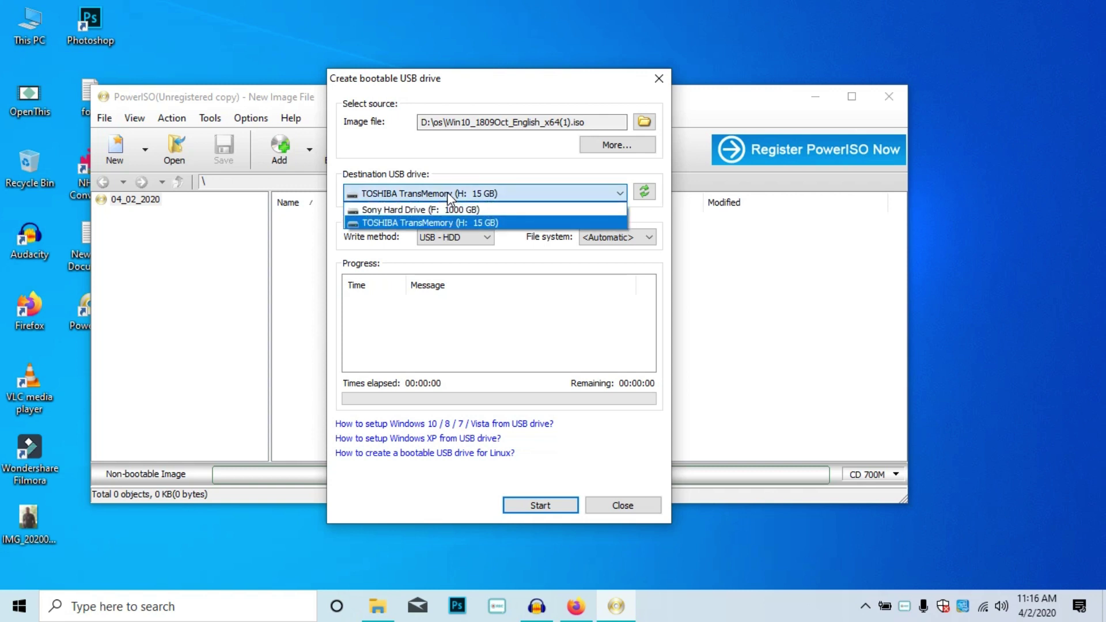
{"action": "left_click", "coordinate": [446, 222]}
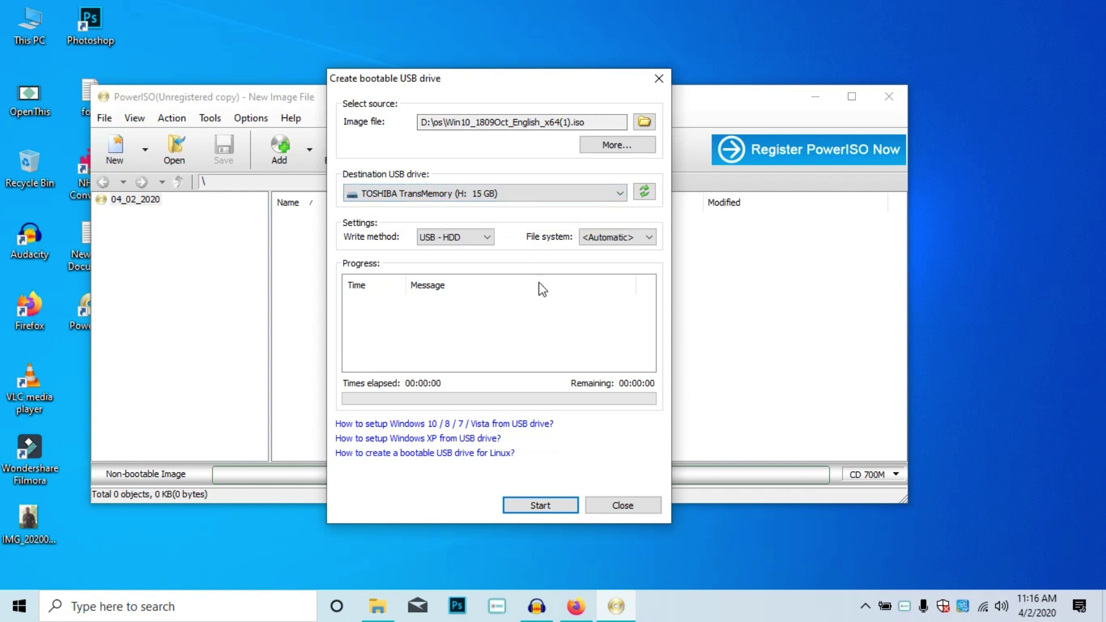
{"action": "left_click", "coordinate": [549, 508]}
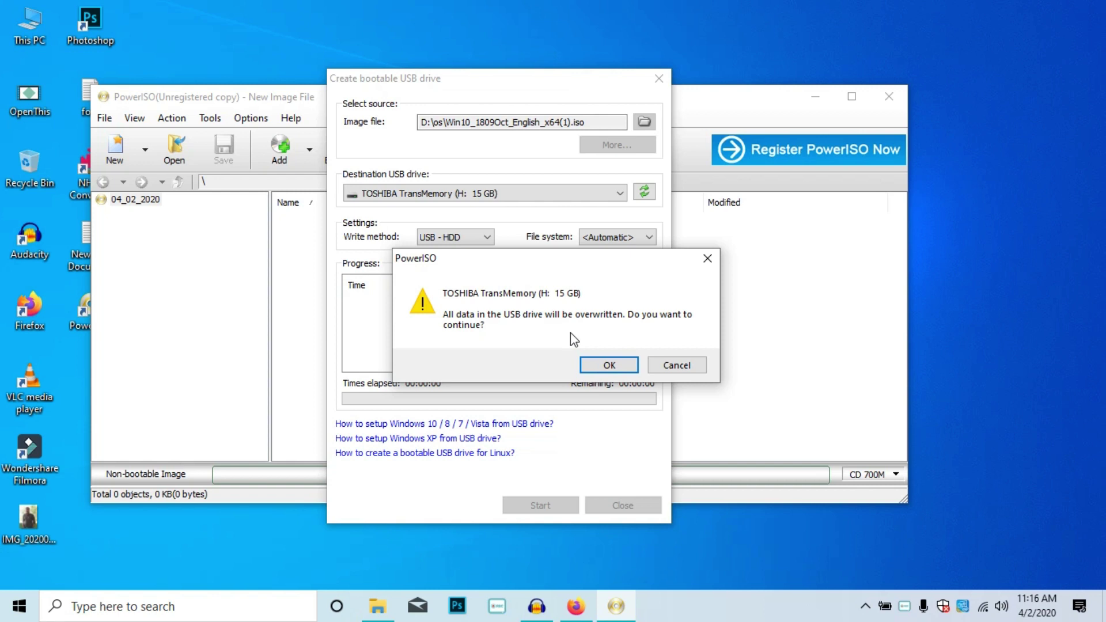
- Confirm overwriting the TOSHIBA drive, let the Windows 10 write complete, then close PowerISO
{"action": "left_click", "coordinate": [604, 370]}
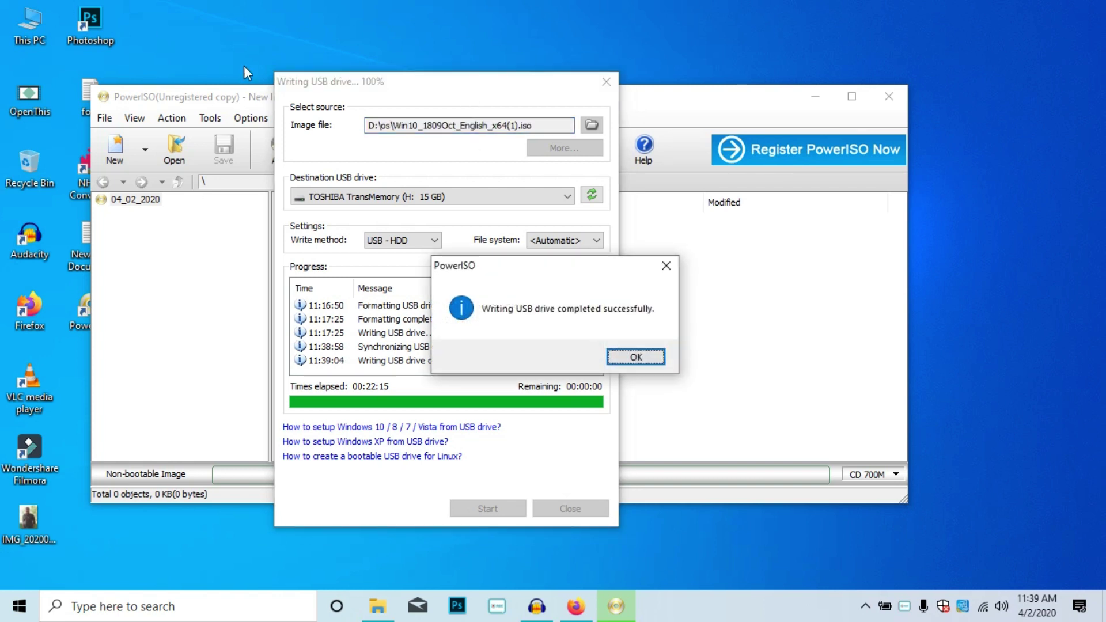
{"action": "left_click", "coordinate": [634, 356]}
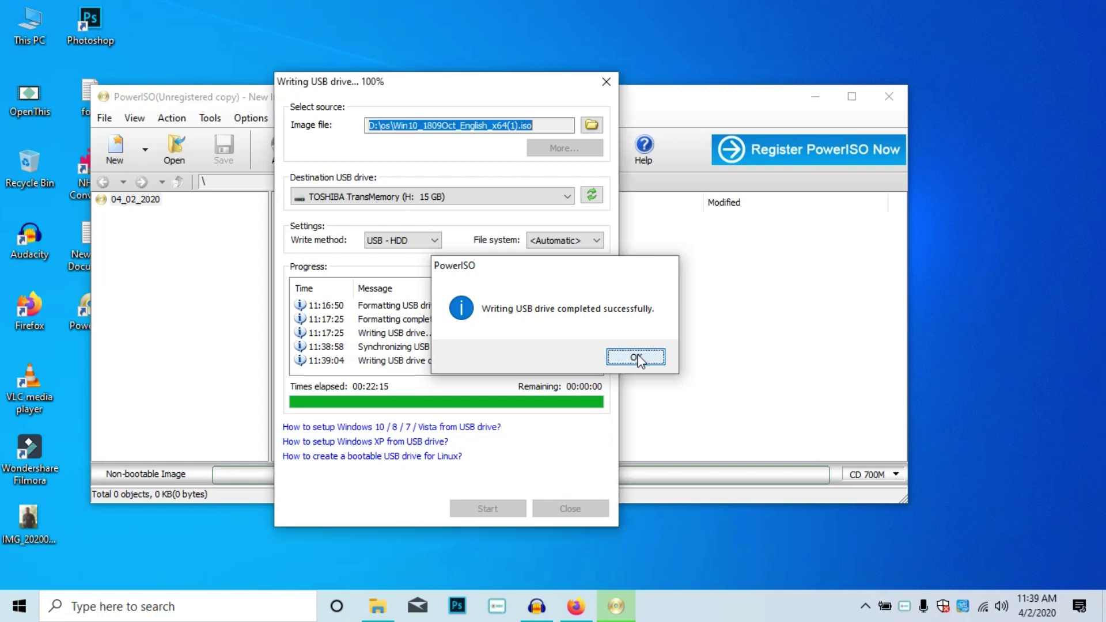
{"action": "left_click", "coordinate": [570, 509]}
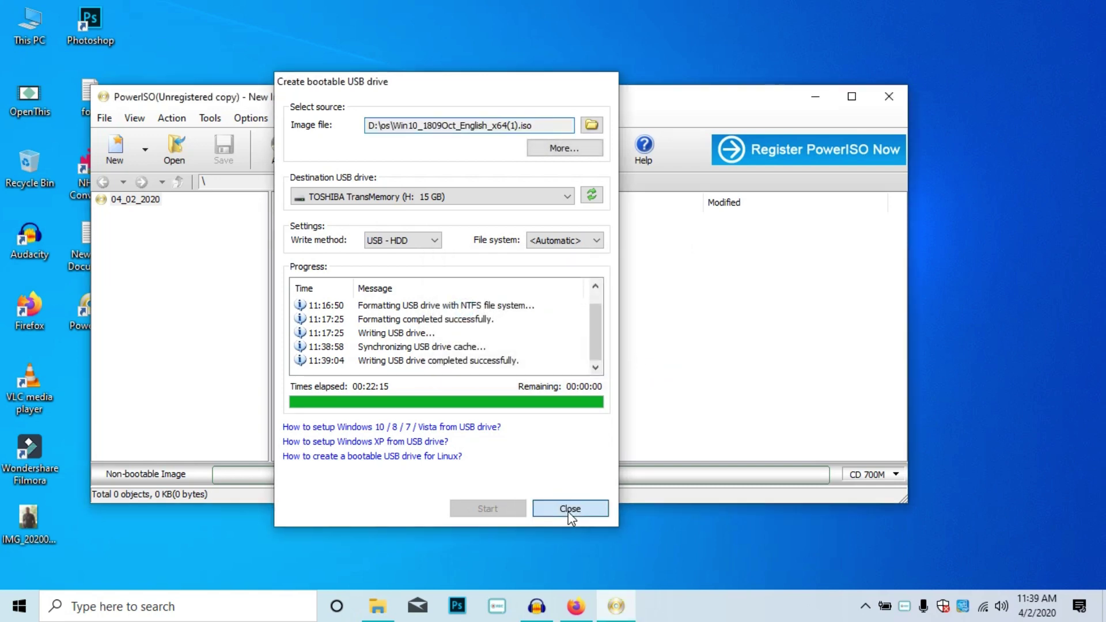
{"action": "left_click", "coordinate": [907, 91]}
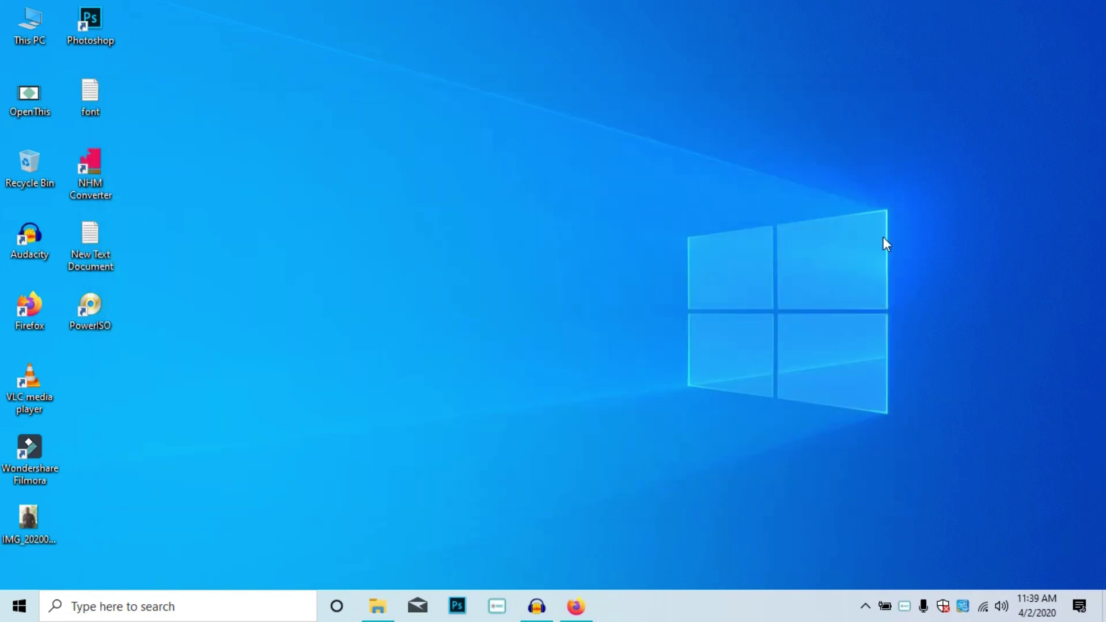
- Eject the TOSHIBA TransMemory USB drive from the hidden notification area icons
{"action": "left_click", "coordinate": [866, 606]}
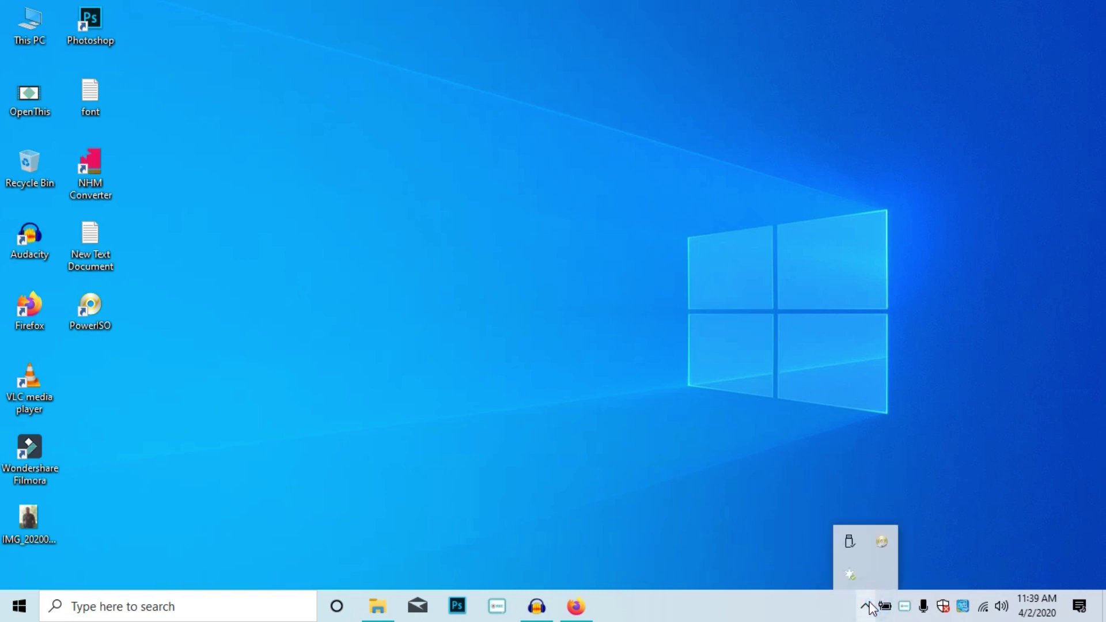
{"action": "left_click", "coordinate": [852, 548]}
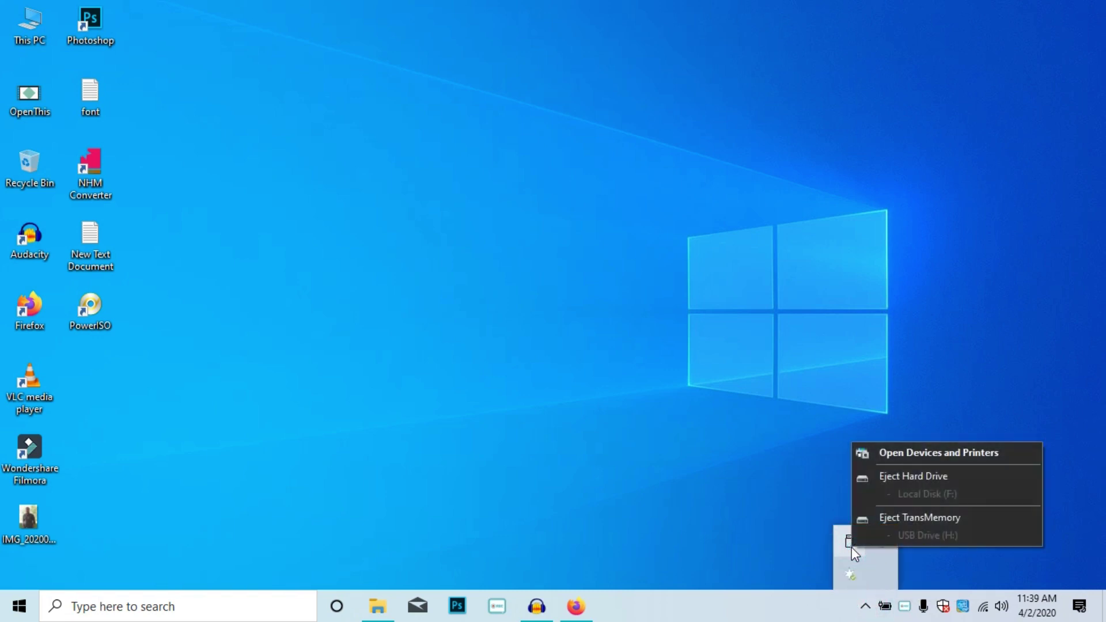
{"action": "left_click", "coordinate": [899, 521]}
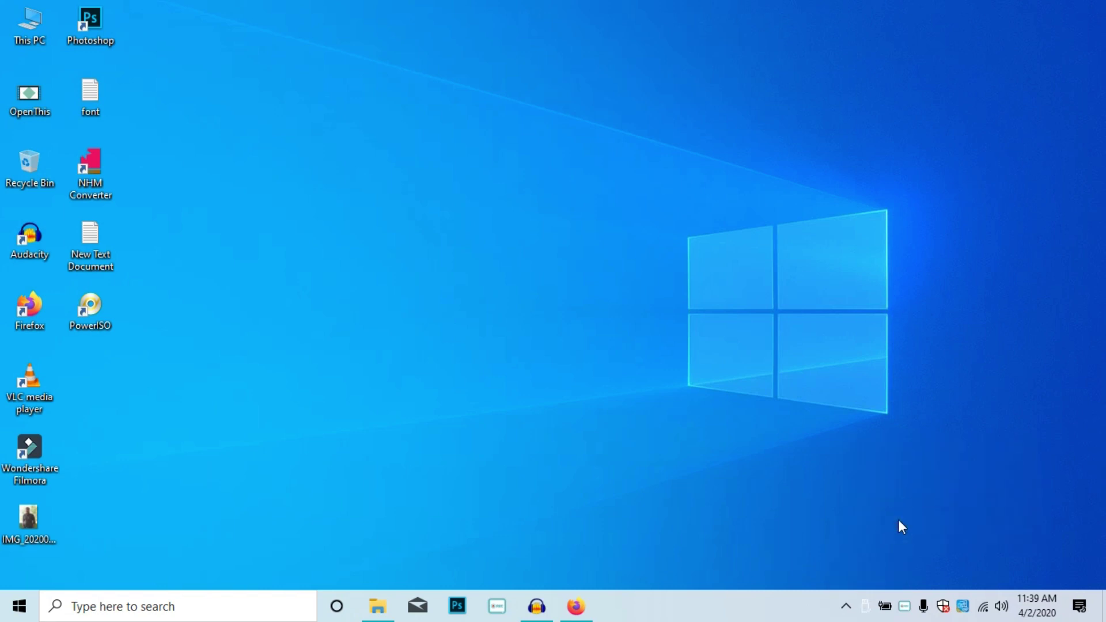